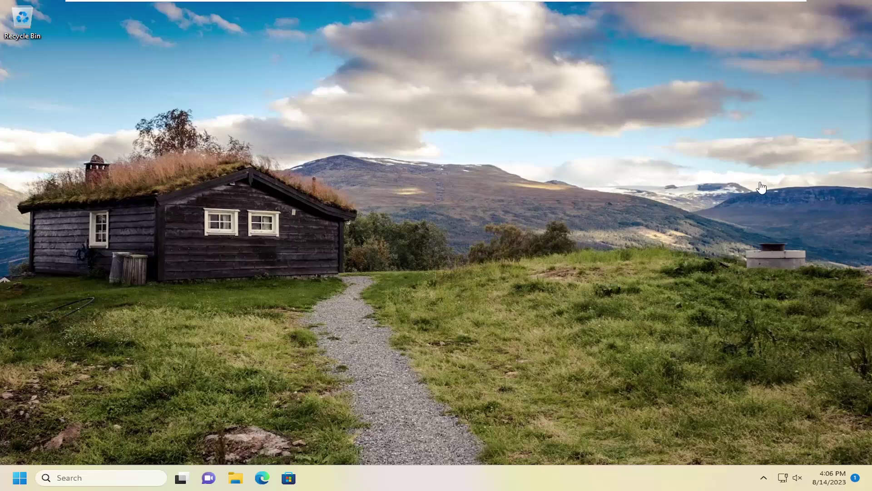
# Search the taskbar for 'control panel' and launch the Control Panel best match
pyautogui.click(77, 478)
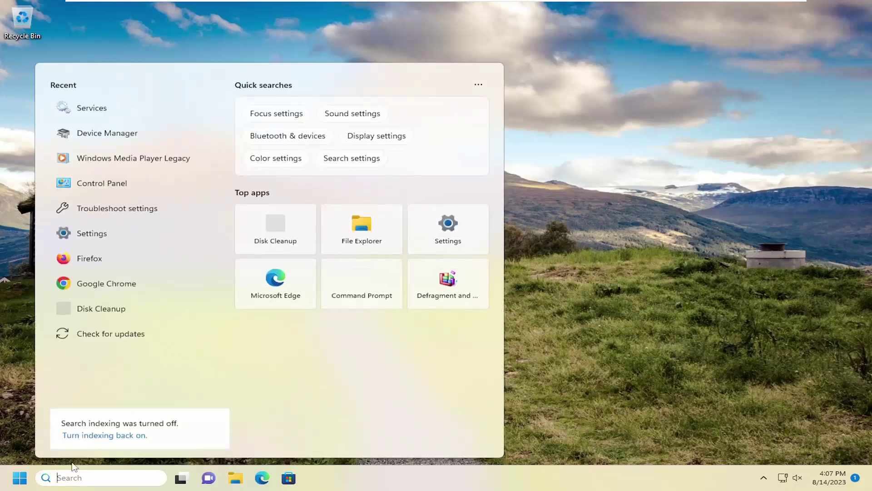
pyautogui.write('control p')
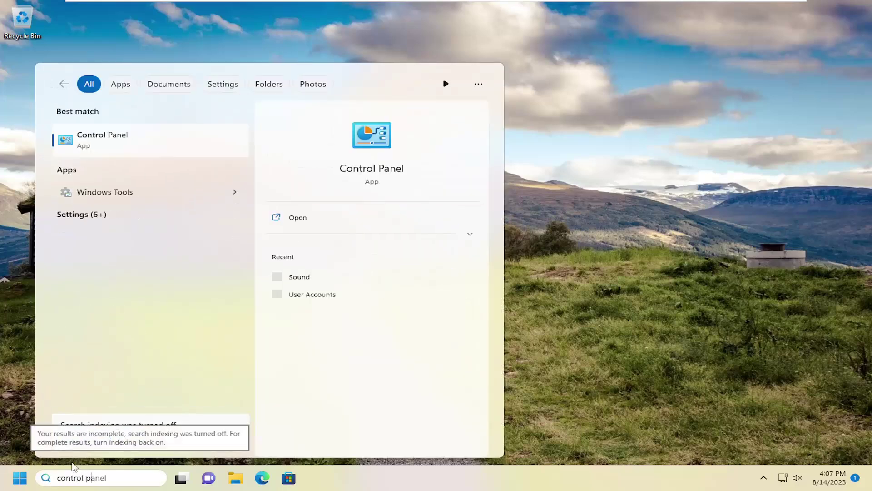
pyautogui.write('anel')
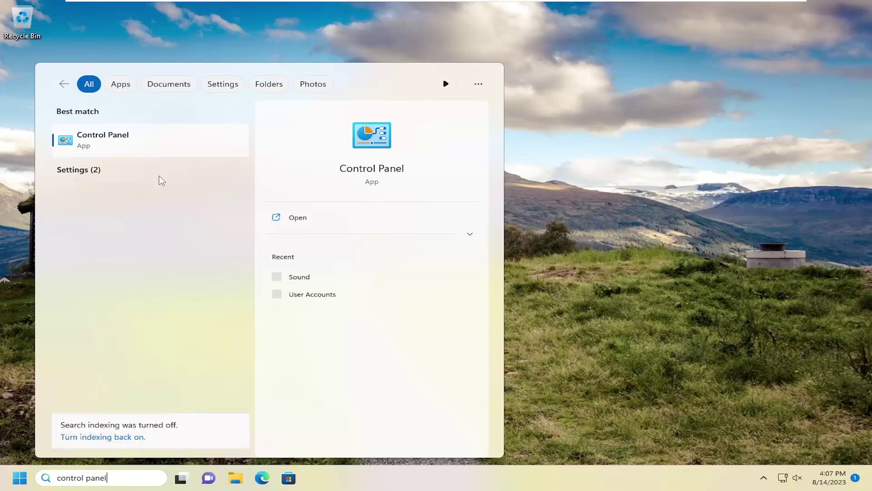
pyautogui.click(105, 146)
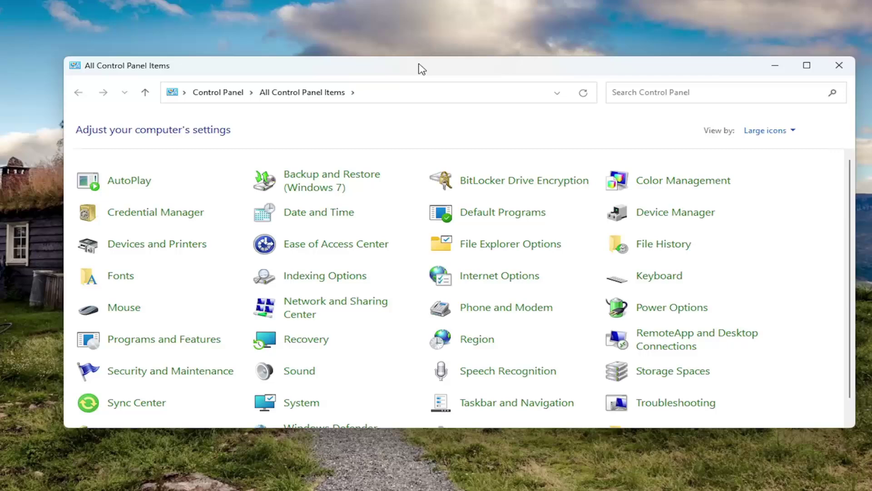
# Keep large-icon view, then turn off Enhance pointer precision under Mouse Pointer Options and apply
pyautogui.click(741, 138)
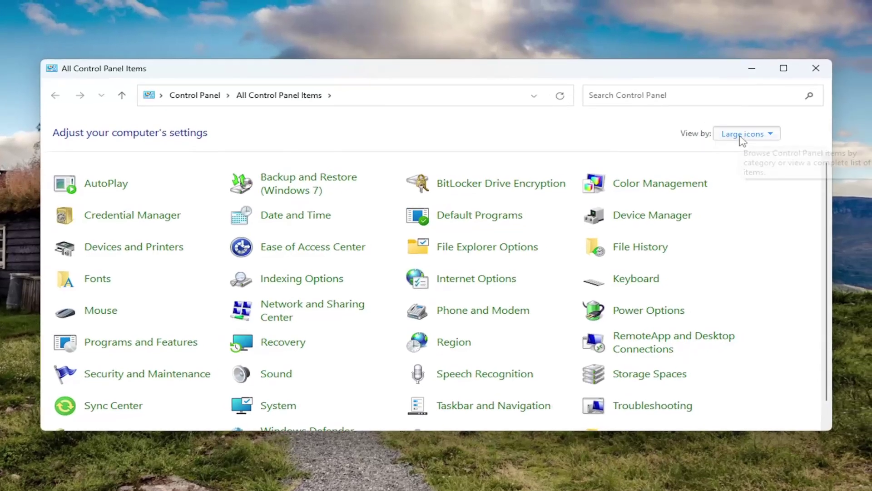
pyautogui.click(752, 170)
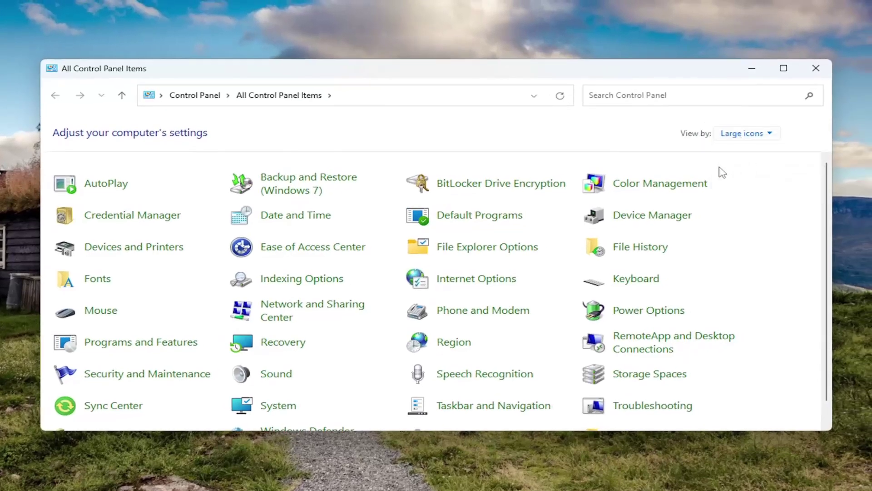
pyautogui.click(100, 313)
pyautogui.moveTo(118, 15); pyautogui.dragTo(459, 149)
pyautogui.click(406, 159)
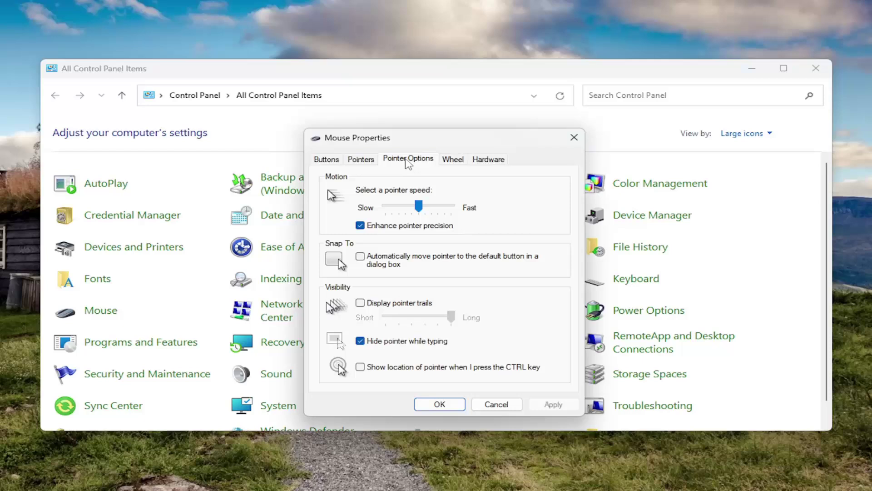
pyautogui.click(417, 226)
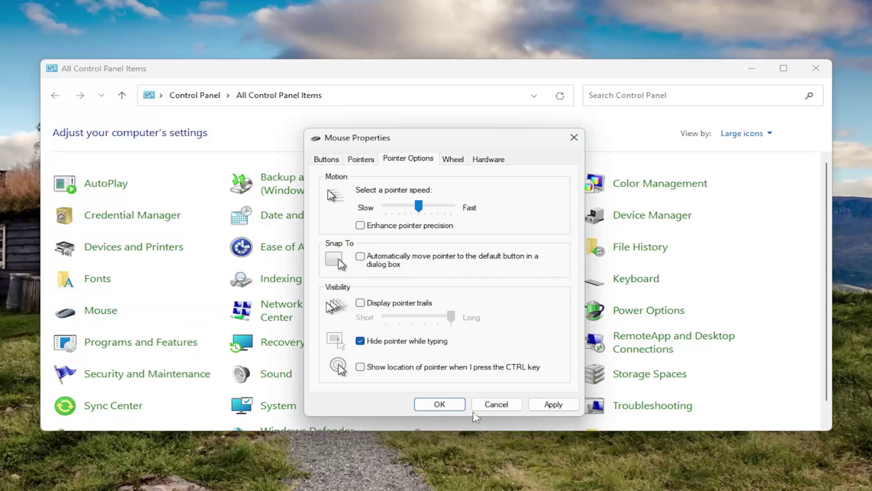
pyautogui.click(553, 404)
pyautogui.click(440, 404)
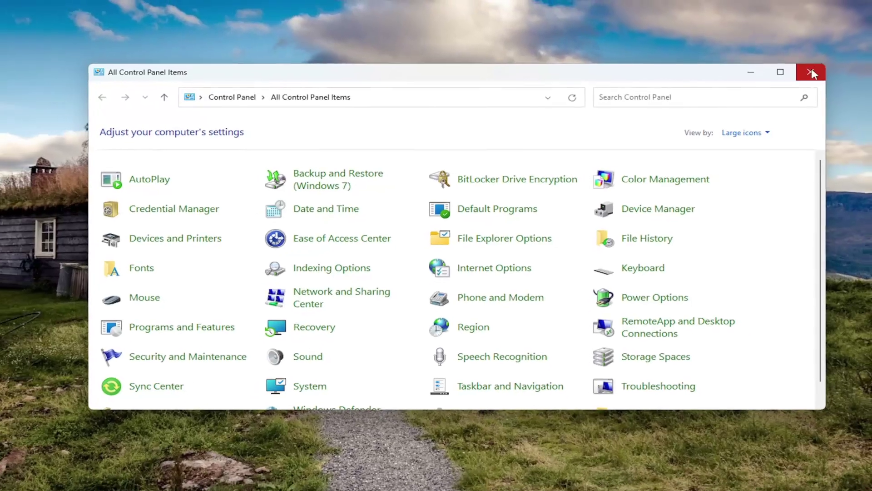
# Close Control Panel and launch Command Prompt from a 'cmd' search as administrator, approving UAC
pyautogui.click(816, 68)
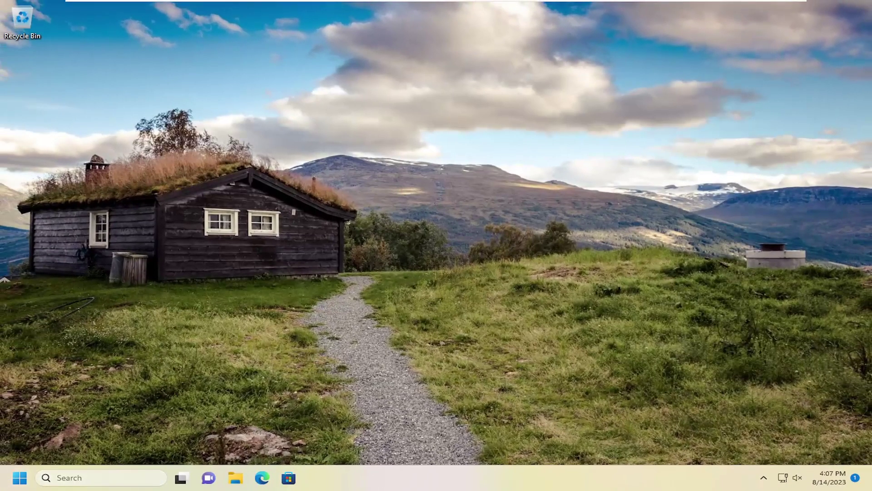
pyautogui.click(100, 477)
pyautogui.write('cmd')
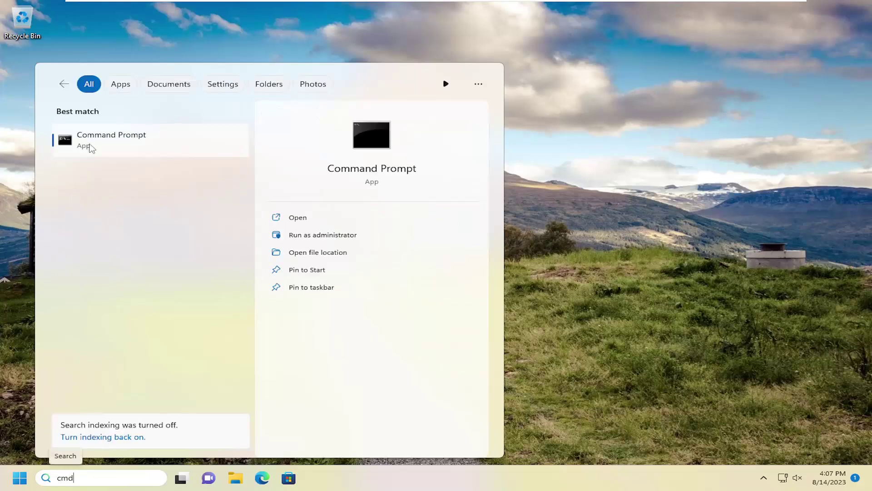
pyautogui.rightClick(108, 143)
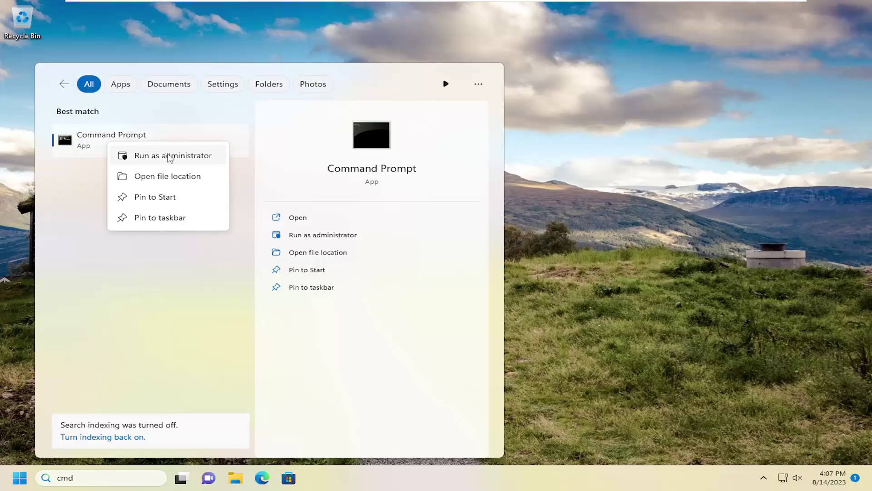
pyautogui.click(169, 156)
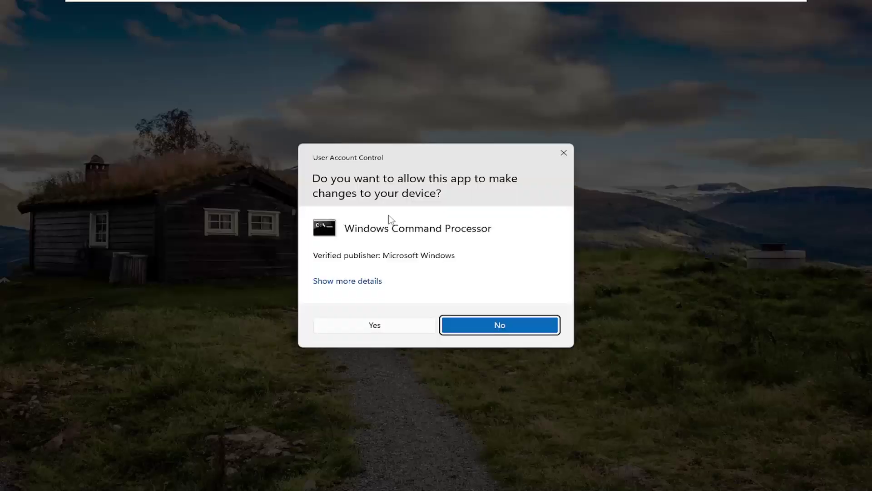
pyautogui.click(390, 325)
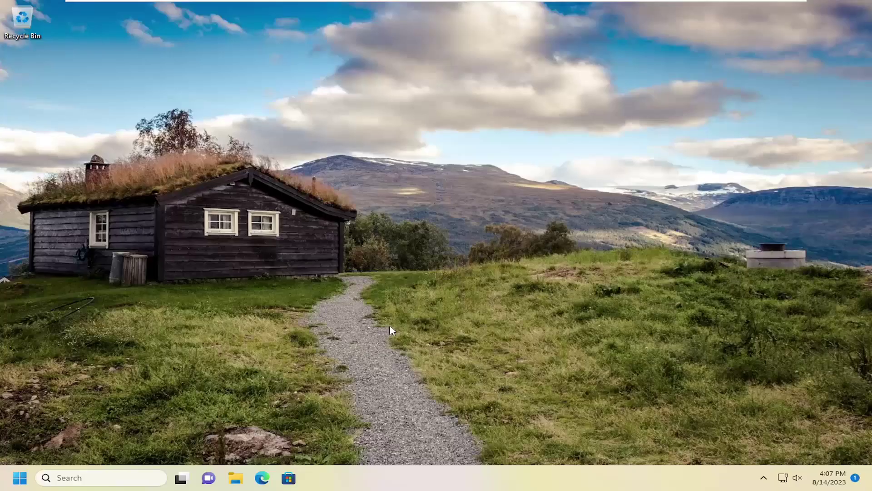
# Paste and run 'msdt.exe -id DeviceDiagnostic' in the Command Prompt
pyautogui.moveTo(360, 83); pyautogui.dragTo(437, 92)
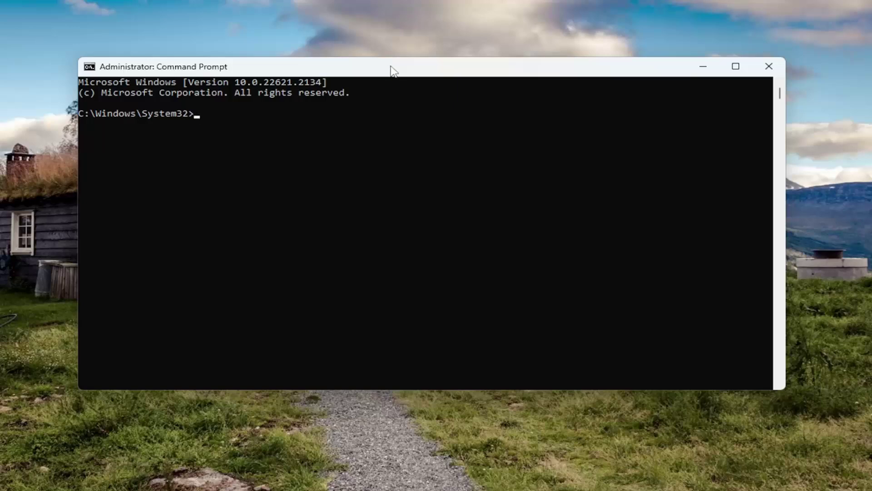
pyautogui.rightClick(389, 71)
pyautogui.moveTo(440, 171)
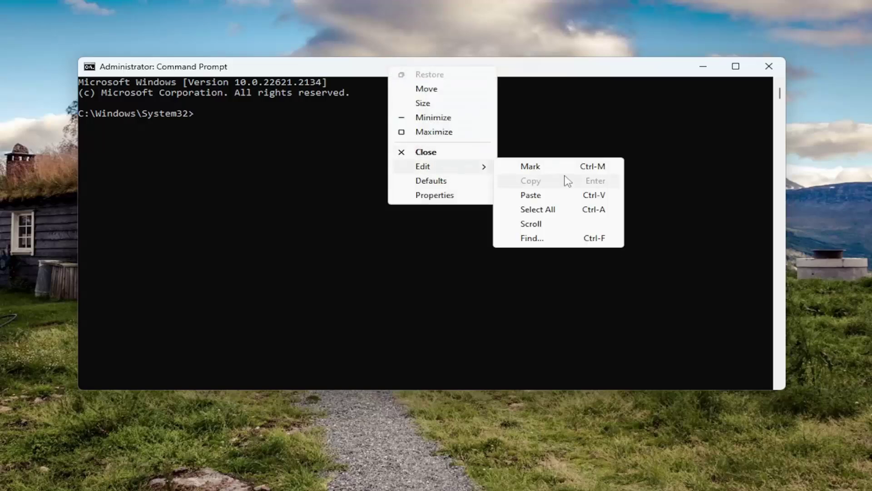
pyautogui.click(563, 195)
pyautogui.press('Return')
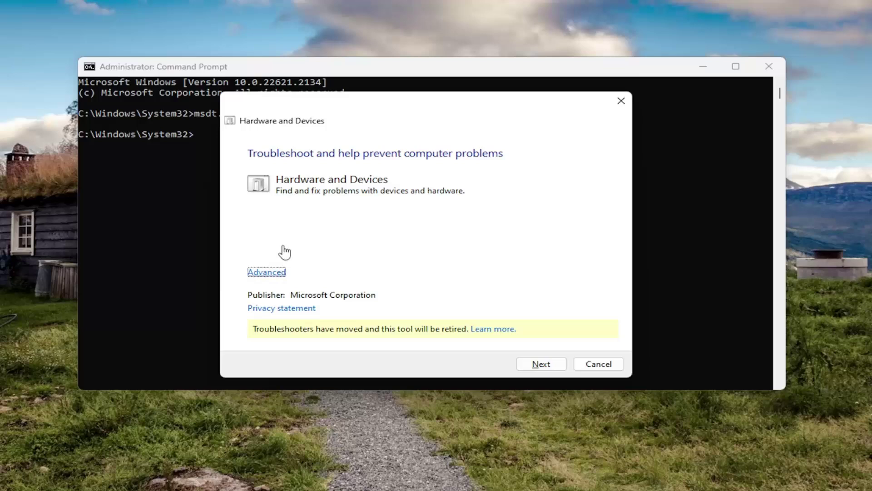
# Start the hardware scan with Apply repairs automatically enabled under Advanced
pyautogui.click(266, 271)
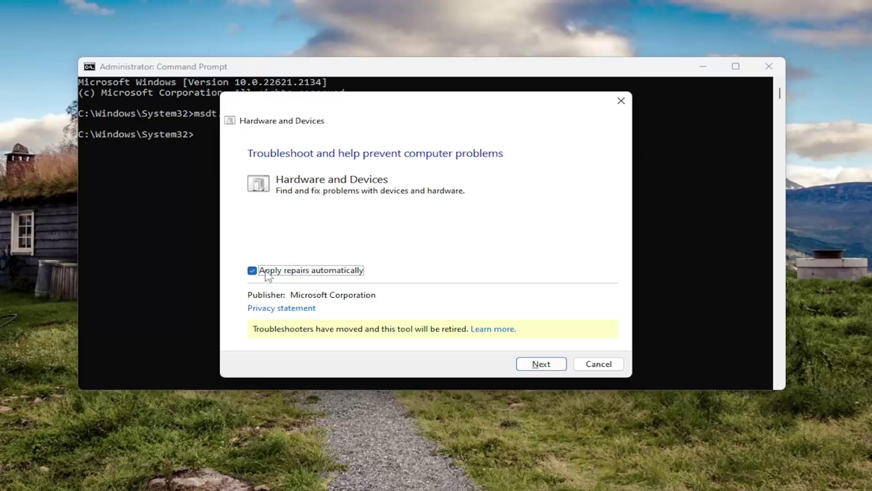
pyautogui.click(541, 365)
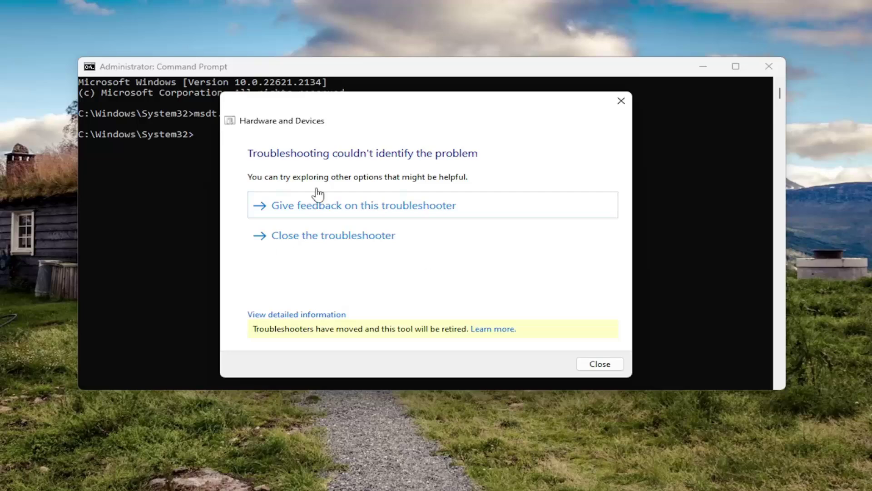
# Close the troubleshooter and Command Prompt, then open Device Manager via a 'device manager' search
pyautogui.click(599, 364)
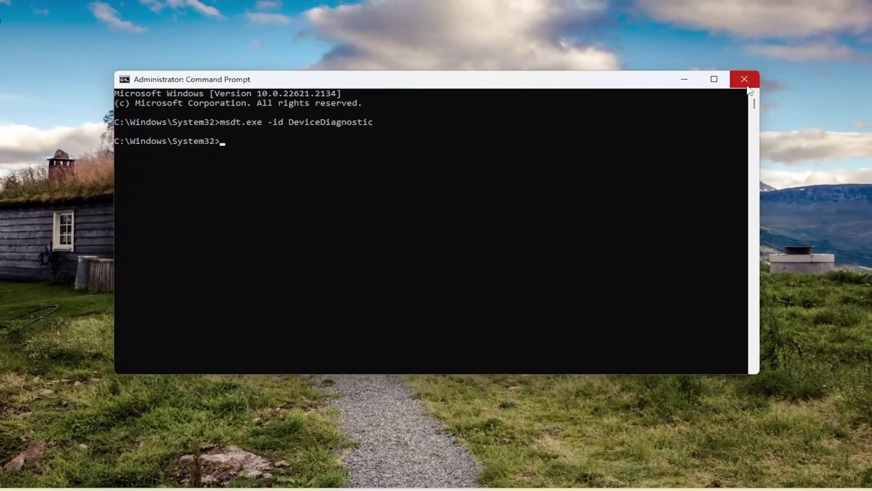
pyautogui.click(748, 87)
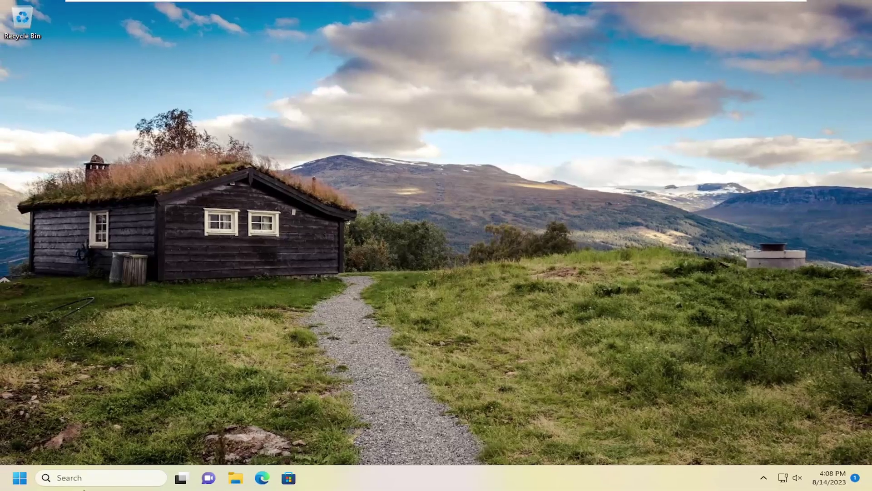
pyautogui.click(83, 478)
pyautogui.write('d')
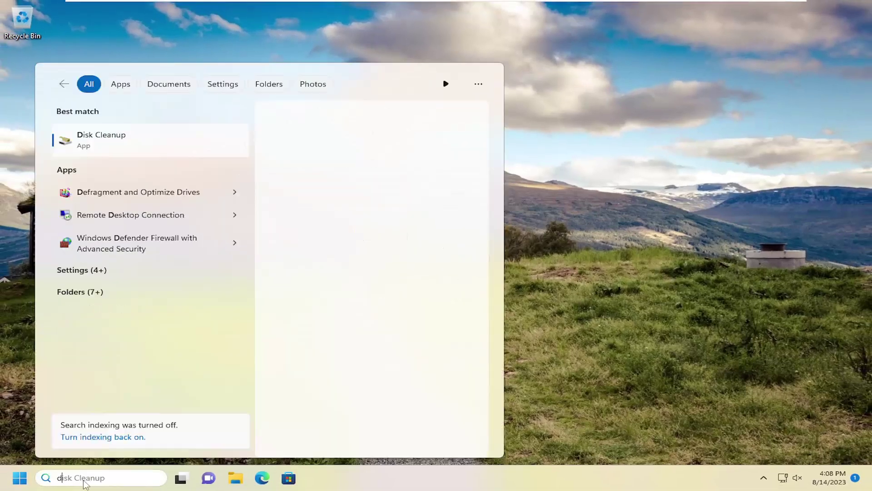
pyautogui.write('evice manager')
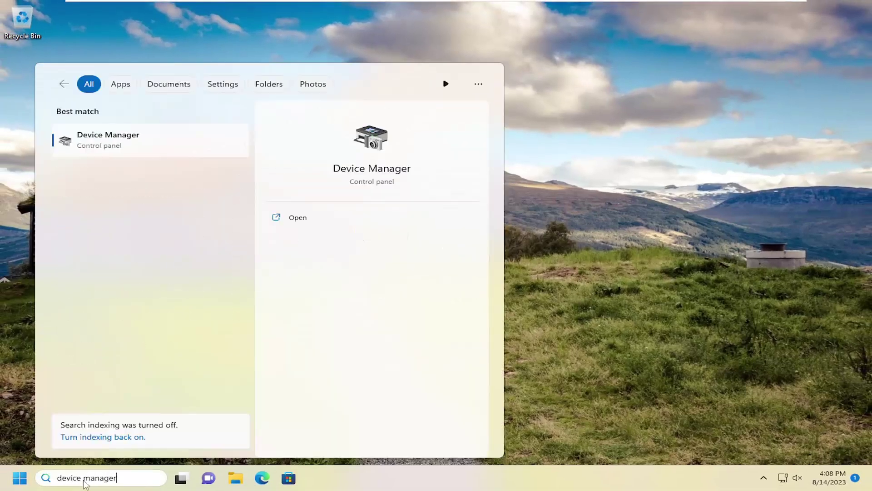
pyautogui.click(114, 138)
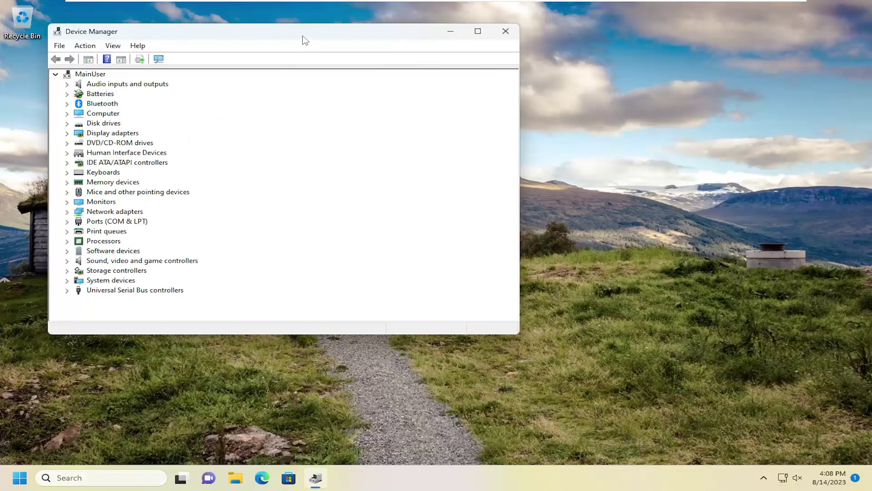
# Under Mice and other pointing devices, choose Uninstall device for VMware Pointing Device
pyautogui.moveTo(302, 39); pyautogui.dragTo(483, 77)
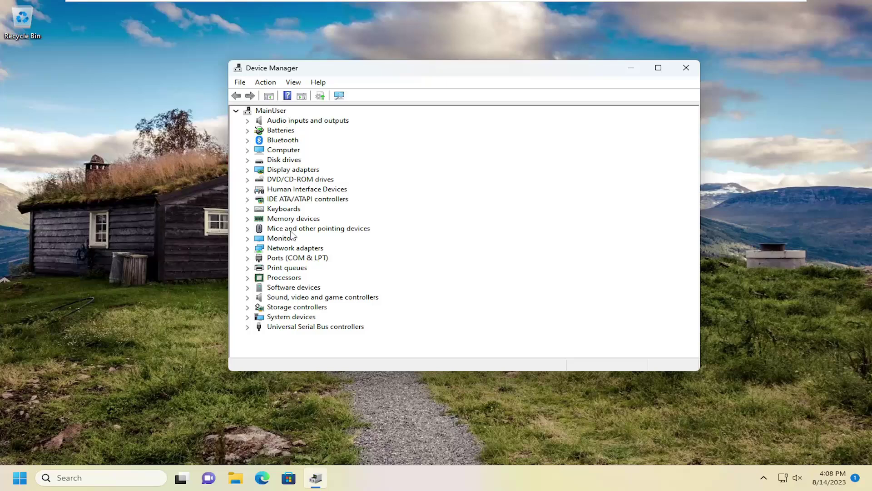
pyautogui.doubleClick(347, 229)
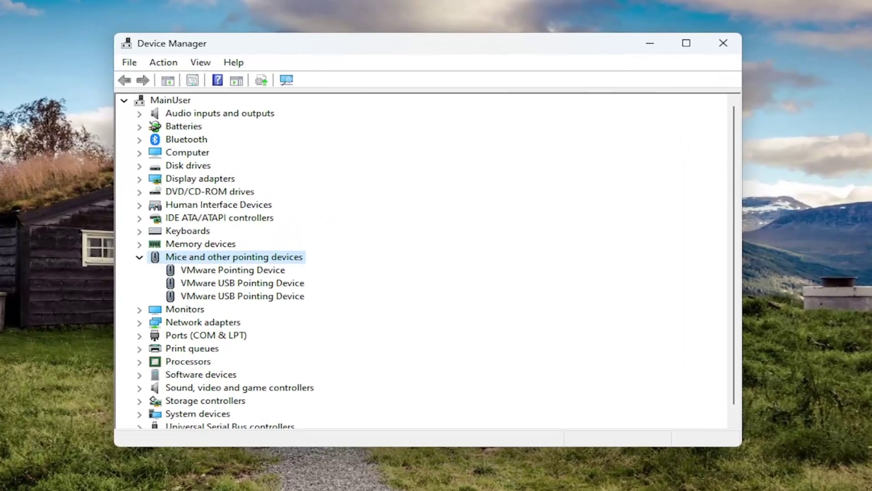
pyautogui.click(247, 269)
pyautogui.rightClick(248, 270)
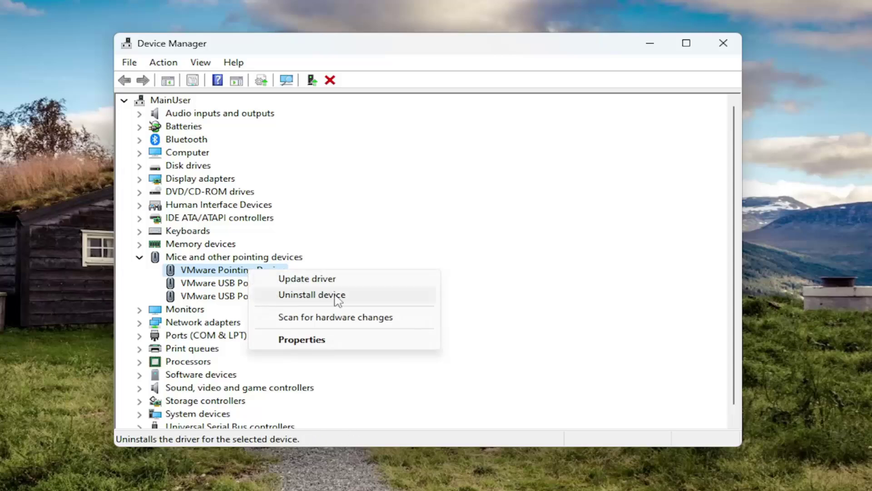
pyautogui.click(309, 296)
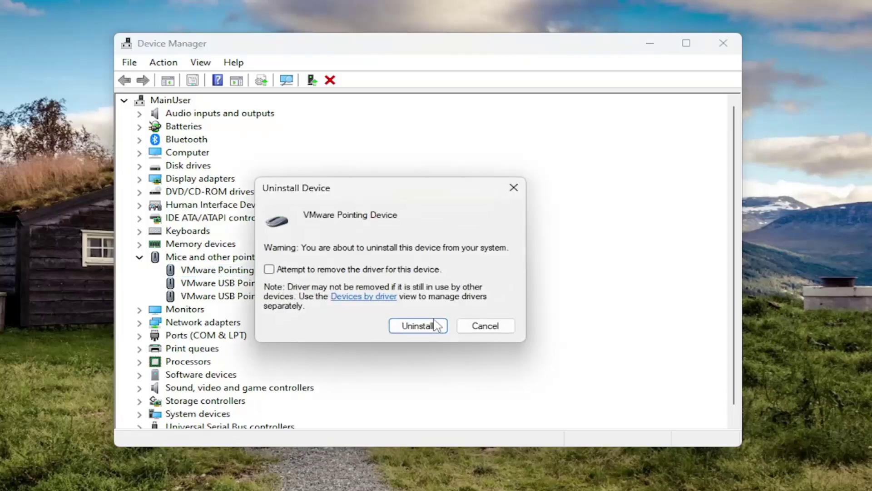